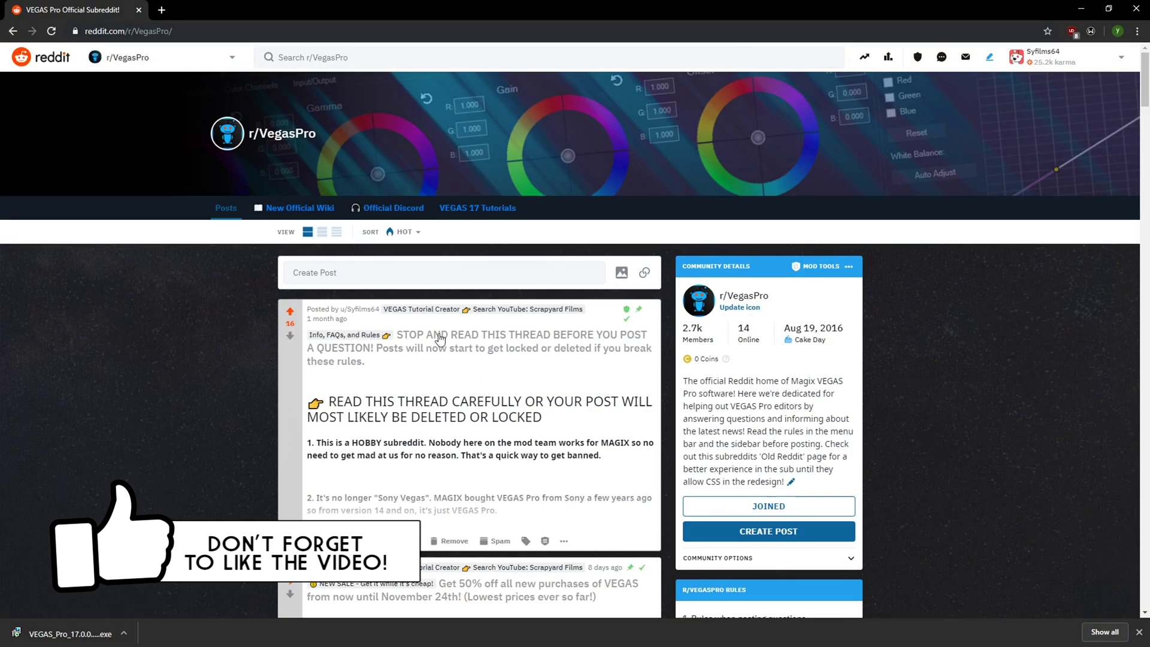
# Reload the r/VegasPro subreddit page from the address bar.
pyautogui.click(190, 28)
pyautogui.click(202, 31)
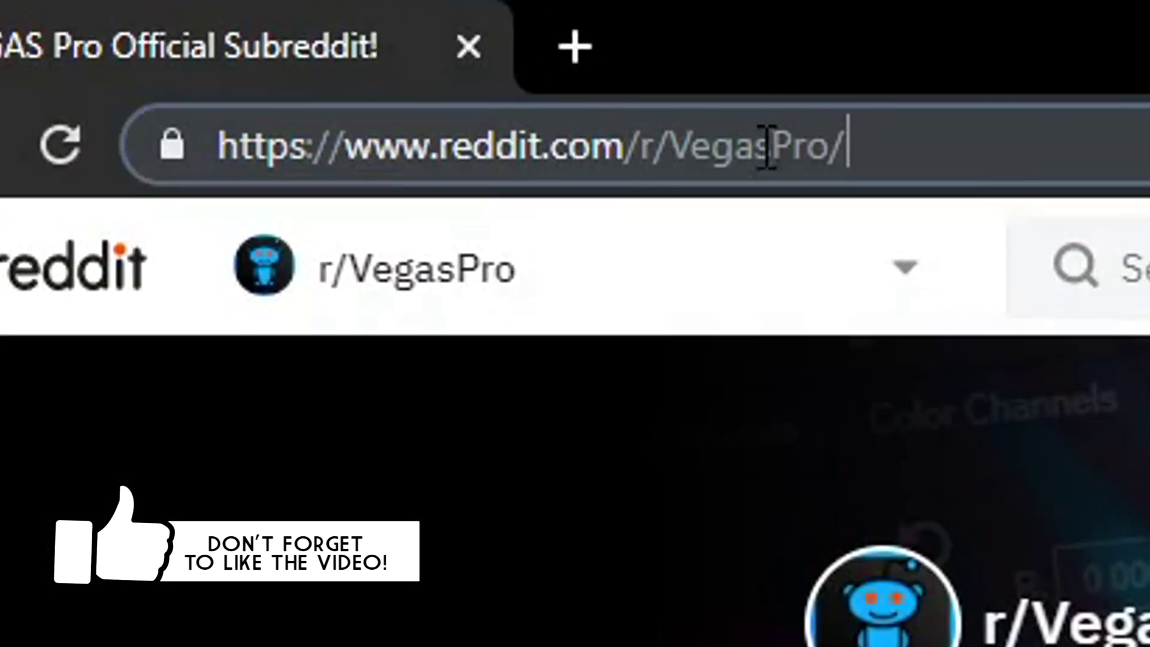
pyautogui.moveTo(240, 31); pyautogui.dragTo(74, 32)
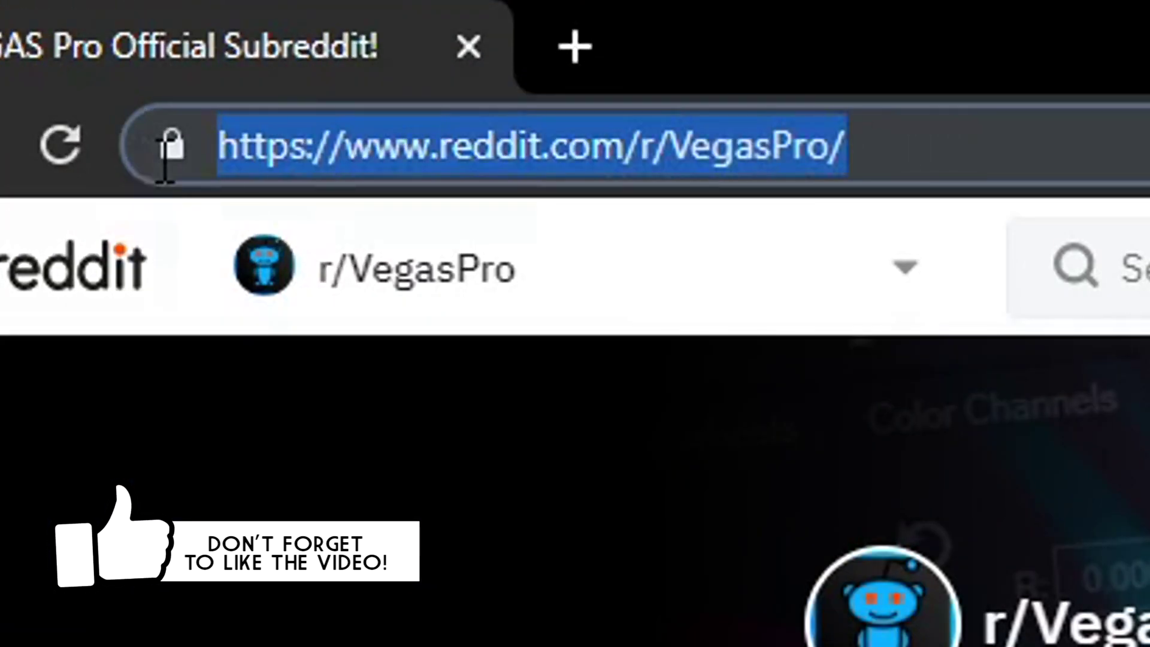
pyautogui.click(943, 146)
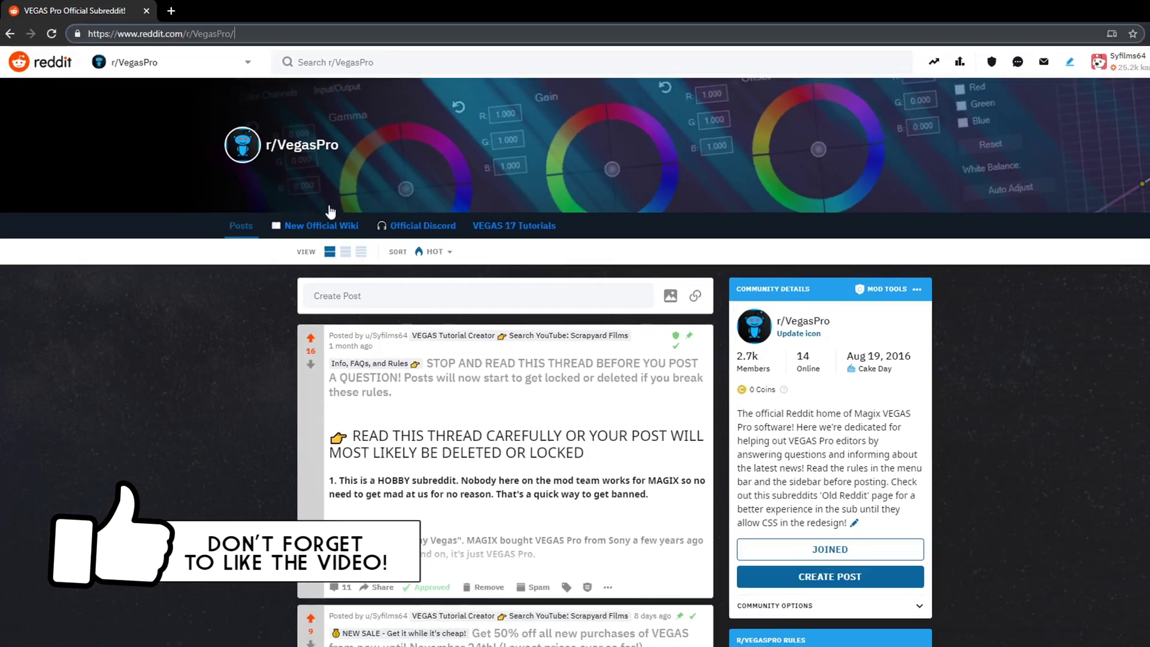
pyautogui.press('Return')
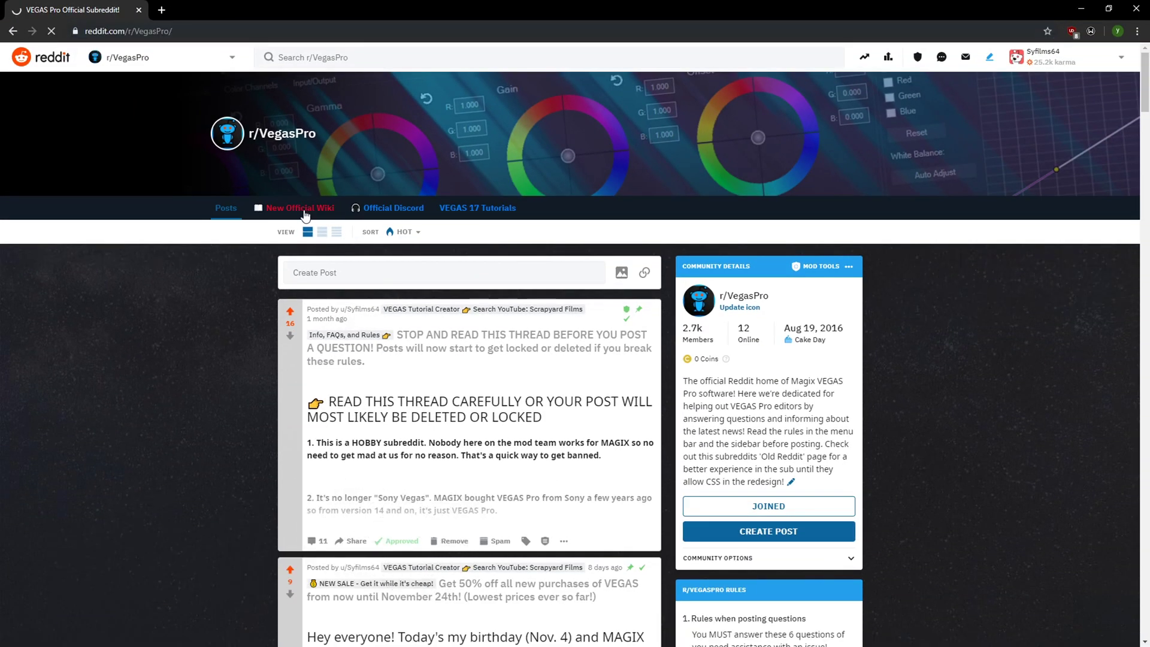
# Open the subreddit's official wiki and find the Direct Downloads for VEGAS Installers heading.
pyautogui.click(302, 214)
pyautogui.scroll(-6, 304, 223)
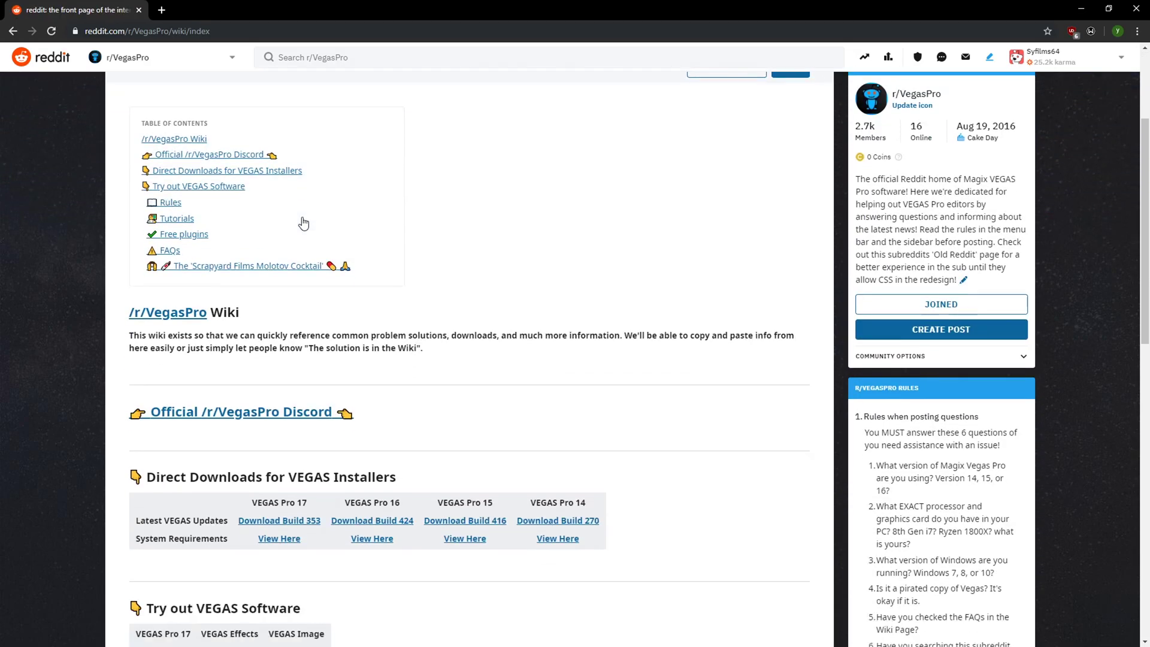
pyautogui.moveTo(397, 296)
pyautogui.mouseDown()
pyautogui.moveTo(112, 289)
pyautogui.moveTo(419, 290)
pyautogui.mouseUp()
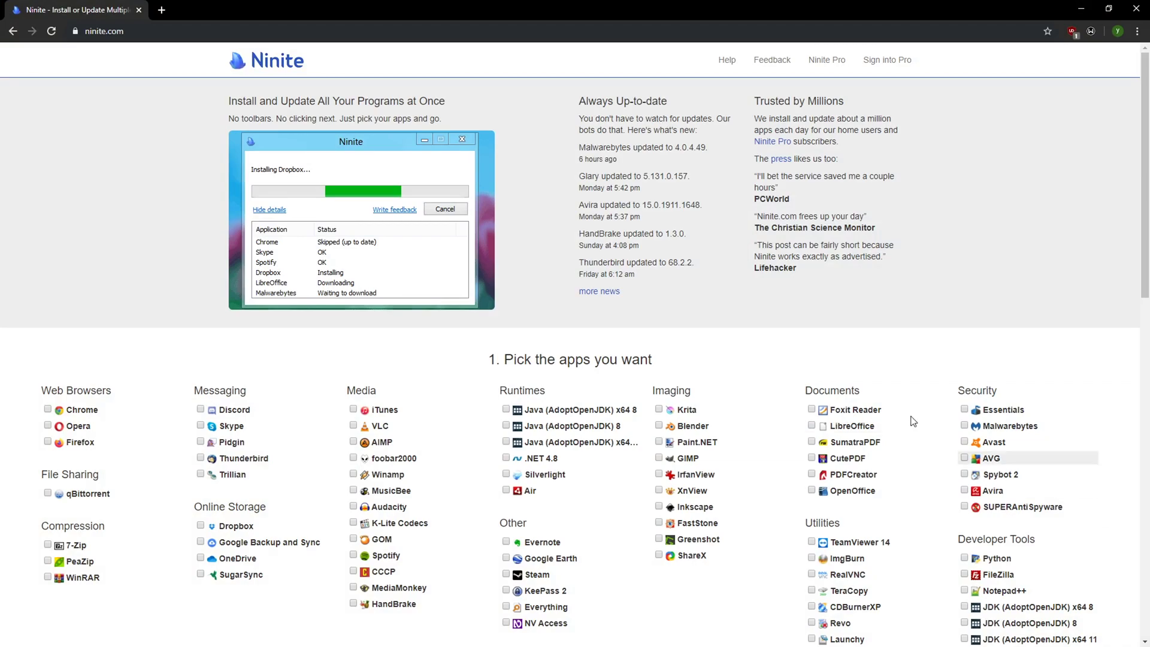
# Select the whole ninite.com address in the browser's address bar.
pyautogui.click(164, 30)
pyautogui.click(152, 30)
pyautogui.moveTo(152, 31); pyautogui.dragTo(114, 30)
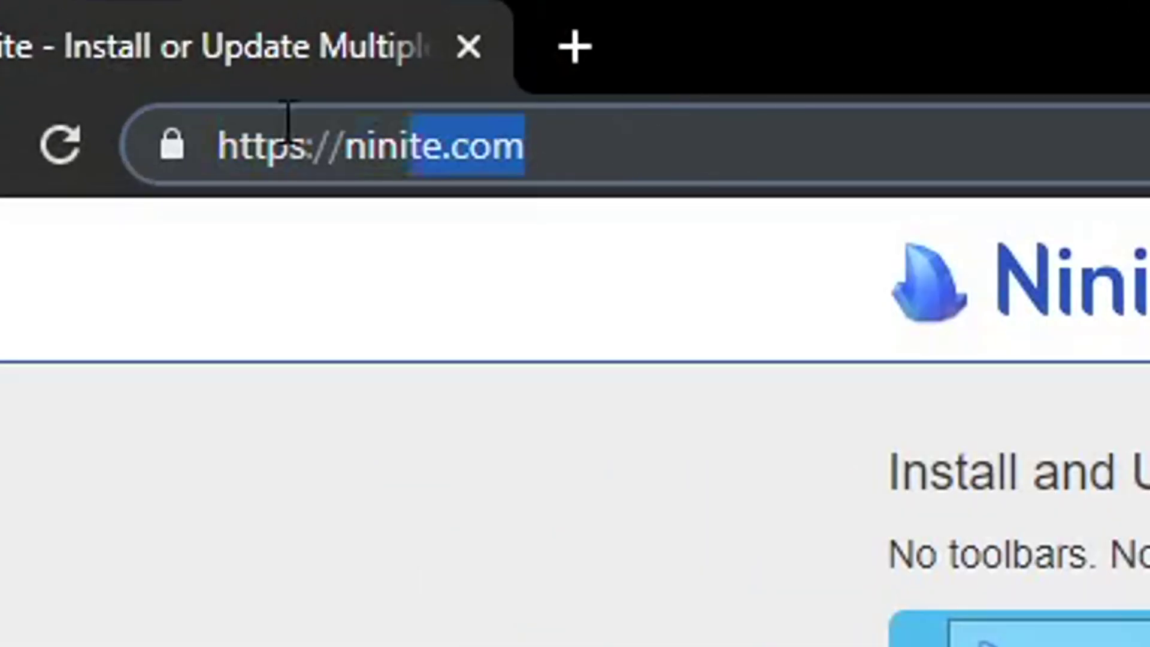
pyautogui.click(214, 33)
pyautogui.hotkey('ctrl', 'a')
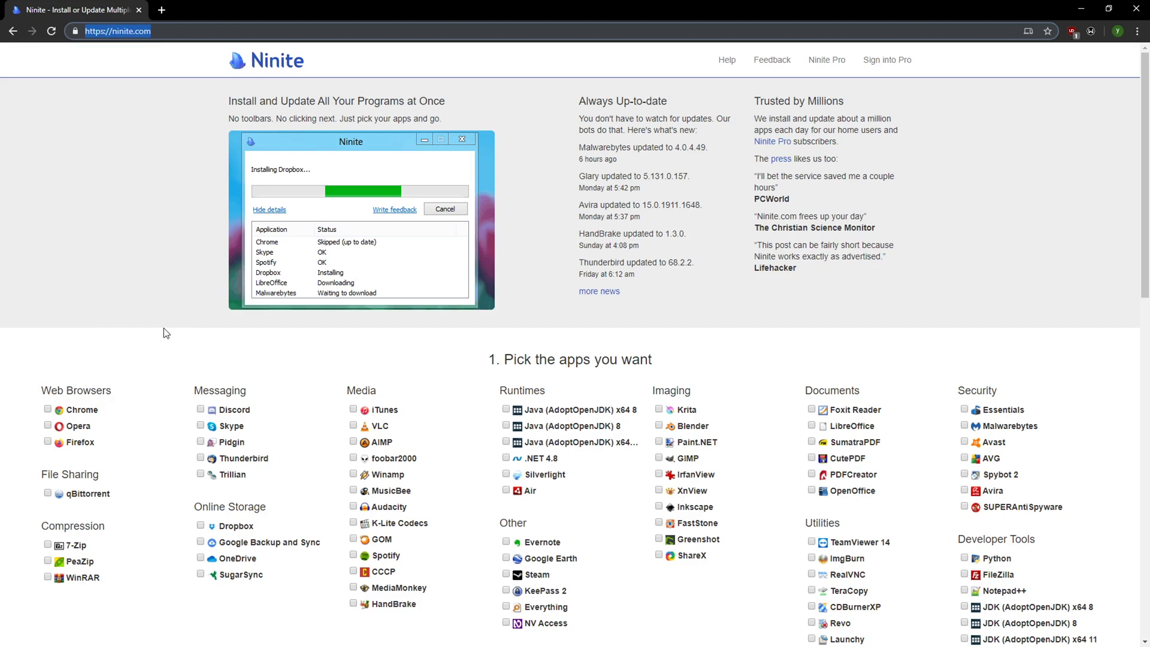
# Tick K-Lite Codecs on Ninite and run the downloaded installer.
pyautogui.click(352, 523)
pyautogui.scroll(-5, 437, 477)
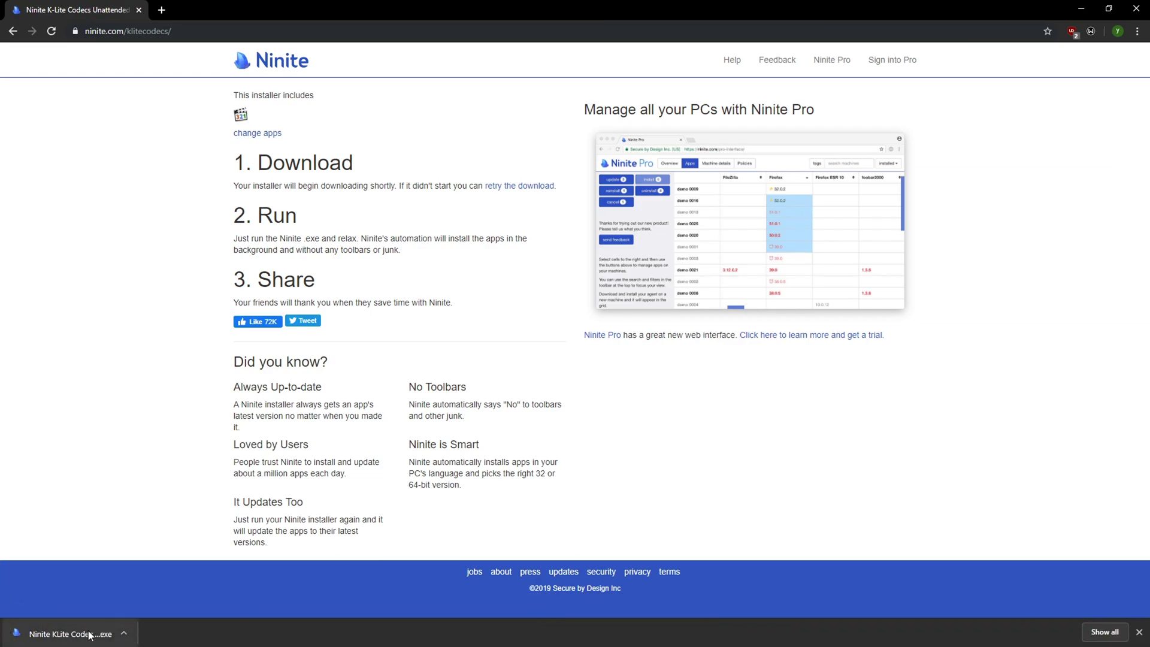
pyautogui.click(66, 633)
pyautogui.click(427, 292)
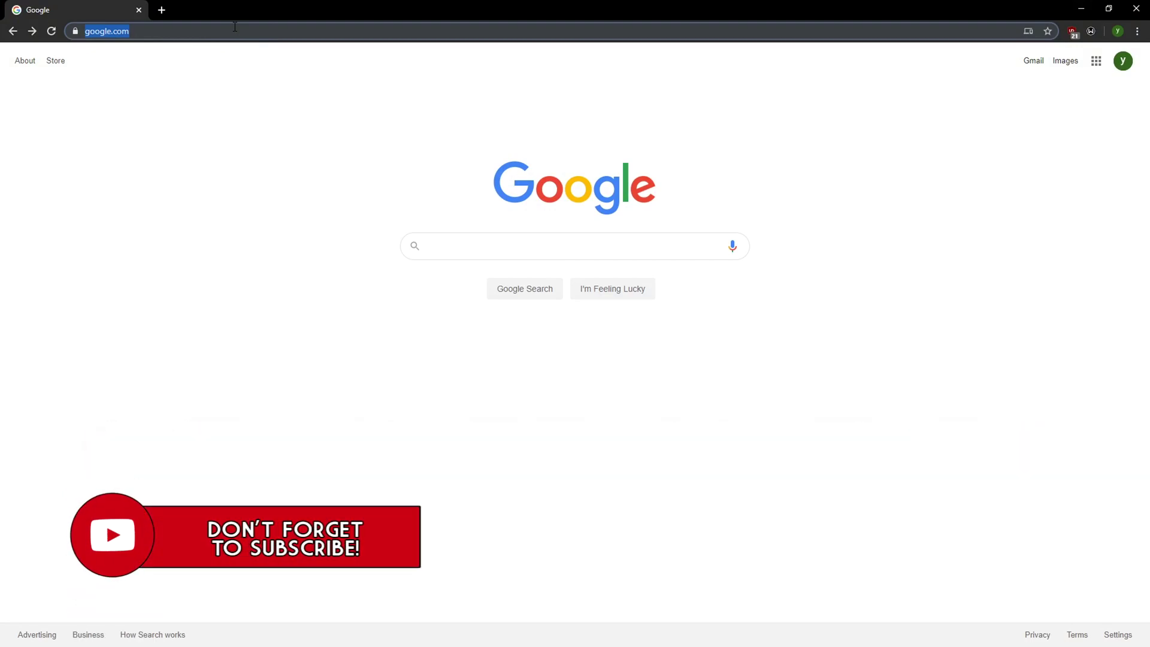
# Search Google for 'ccleaner portable' and download the portable CCleaner zip.
pyautogui.write('ccleaner portable')
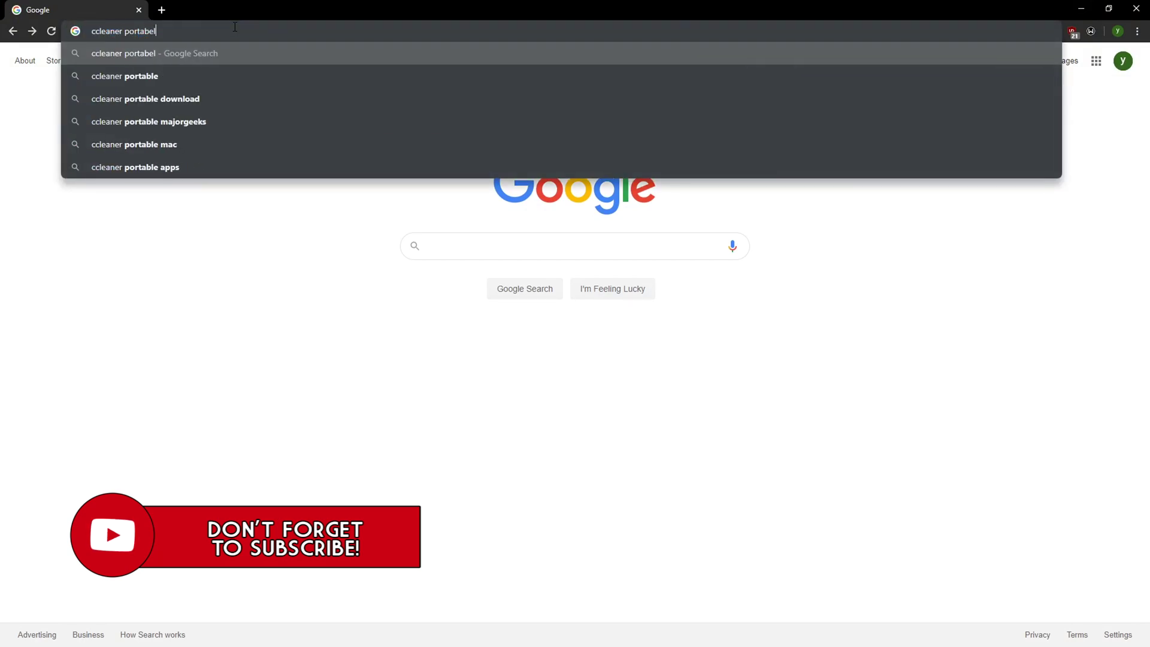
pyautogui.press('Return')
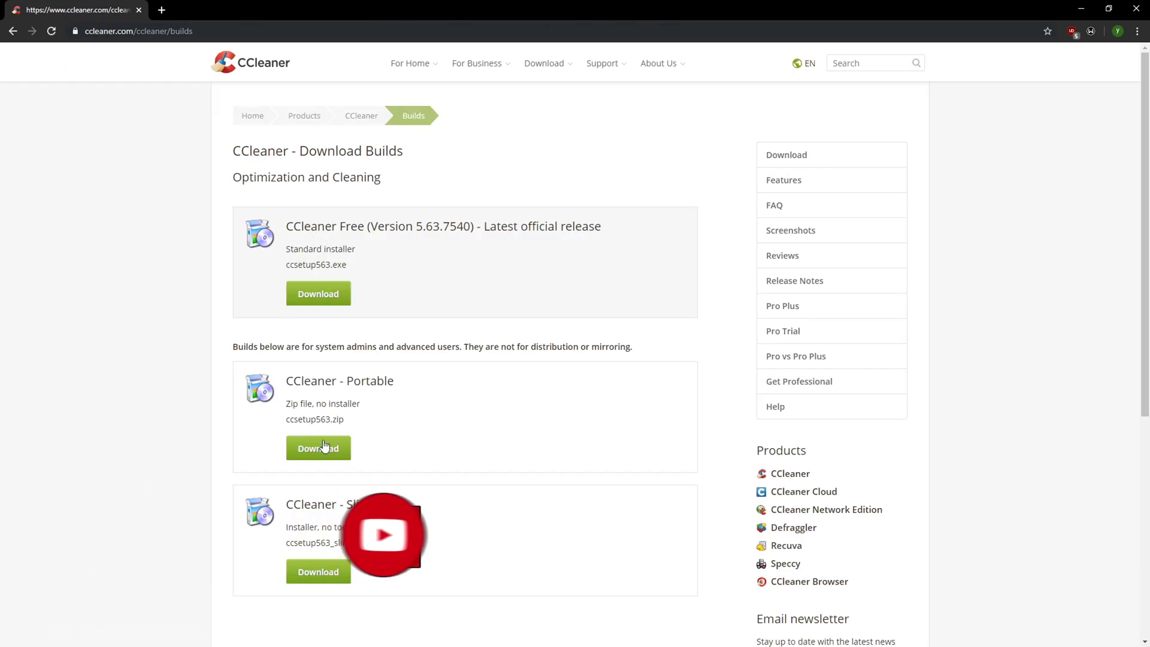
pyautogui.click(319, 450)
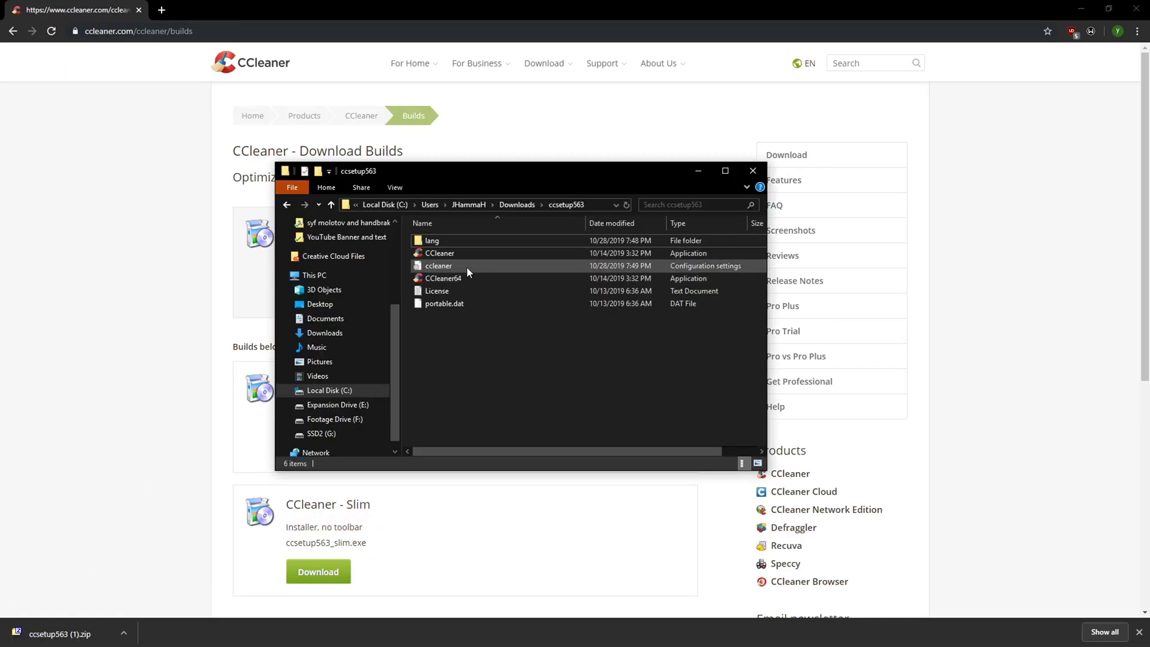
# Launch 64-bit CCleaner with admin rights and show Custom Clean's Applications options.
pyautogui.doubleClick(443, 278)
pyautogui.click(502, 393)
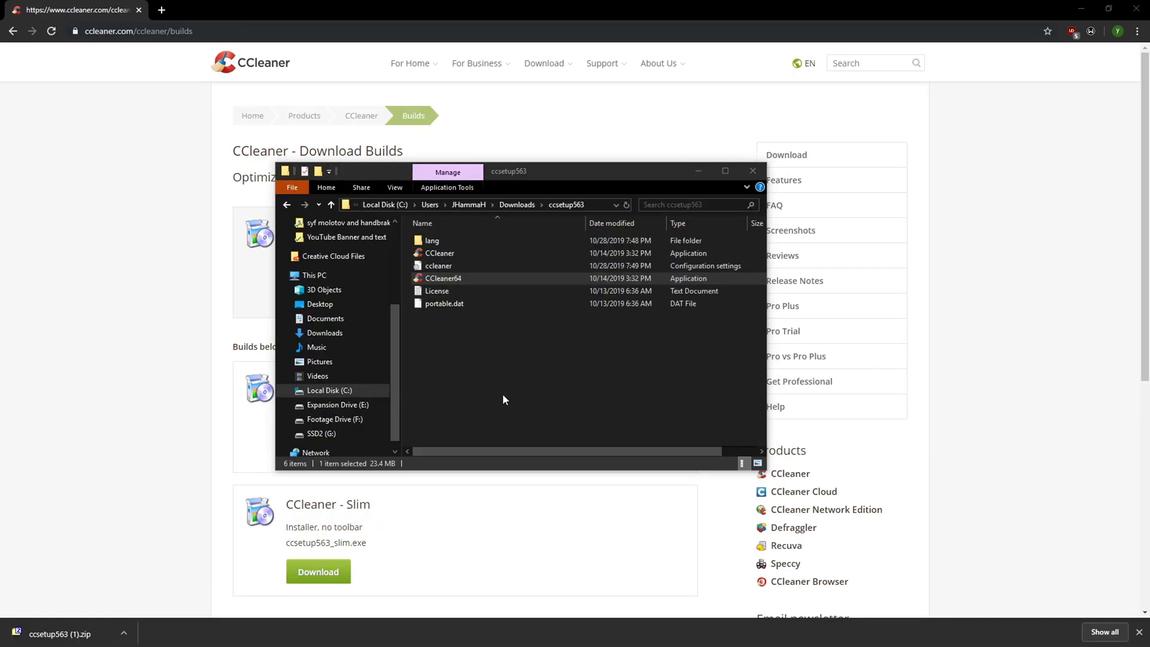
pyautogui.click(313, 238)
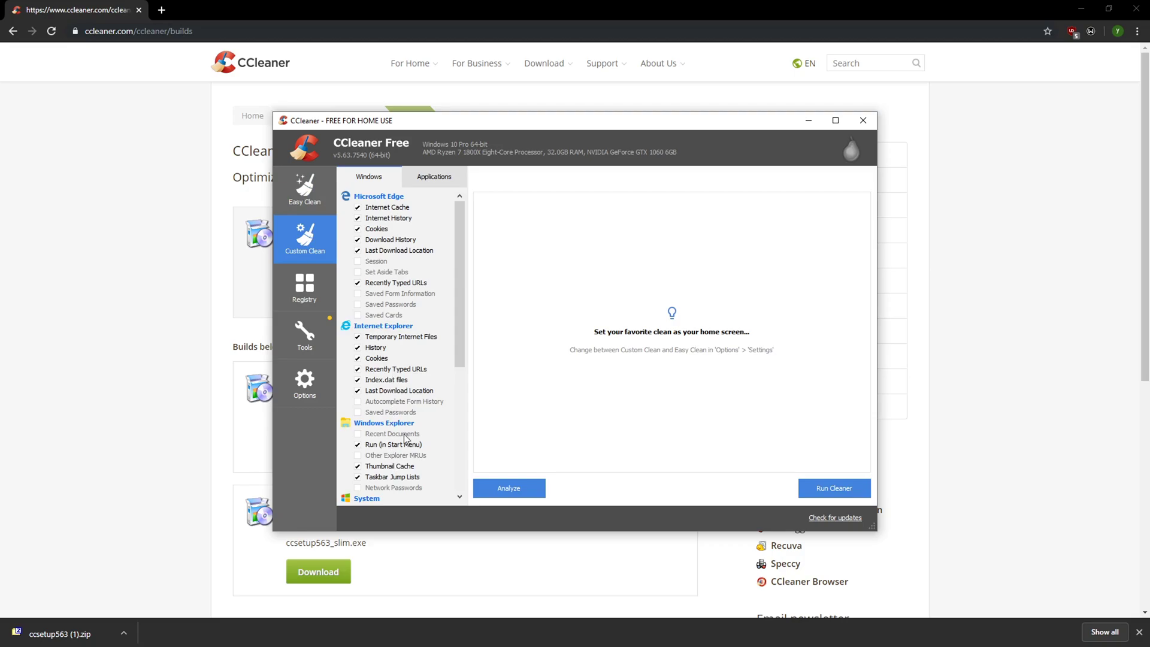
pyautogui.click(413, 174)
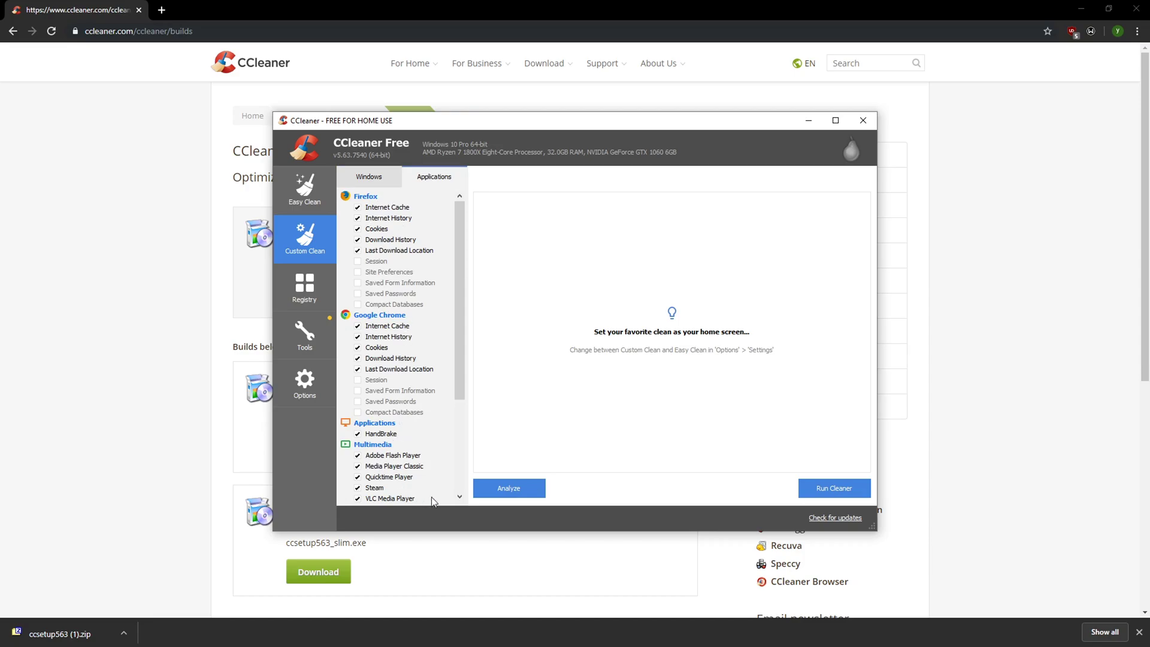
# Analyze, let CCleaner close Chrome, and clean the found junk files.
pyautogui.click(511, 489)
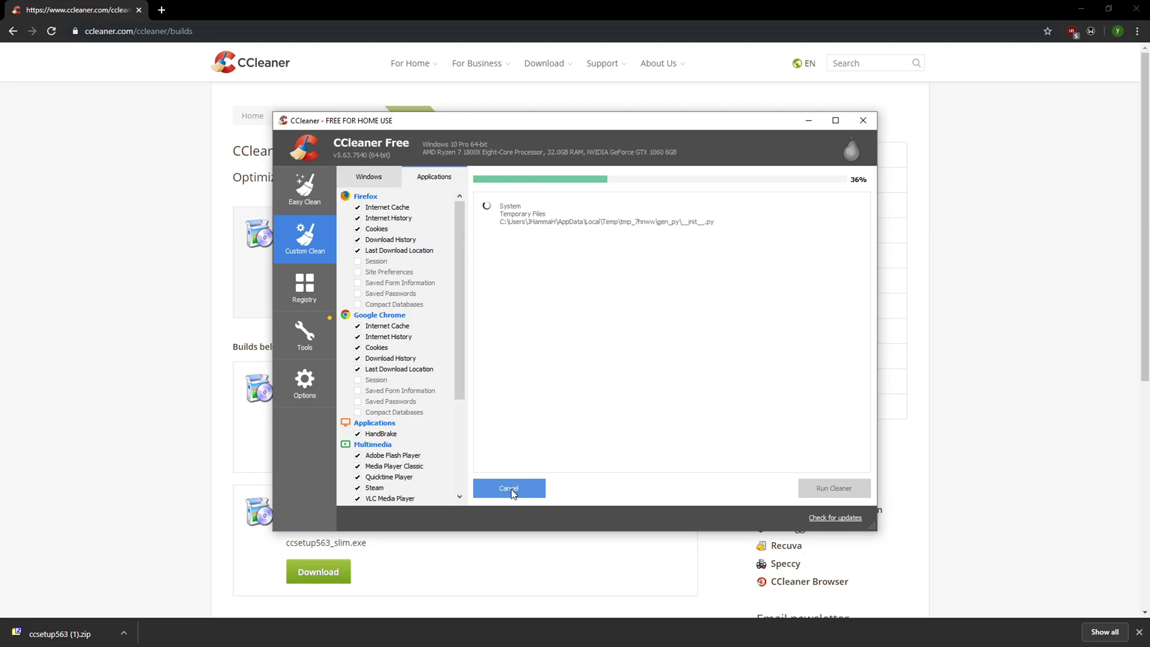
pyautogui.click(662, 309)
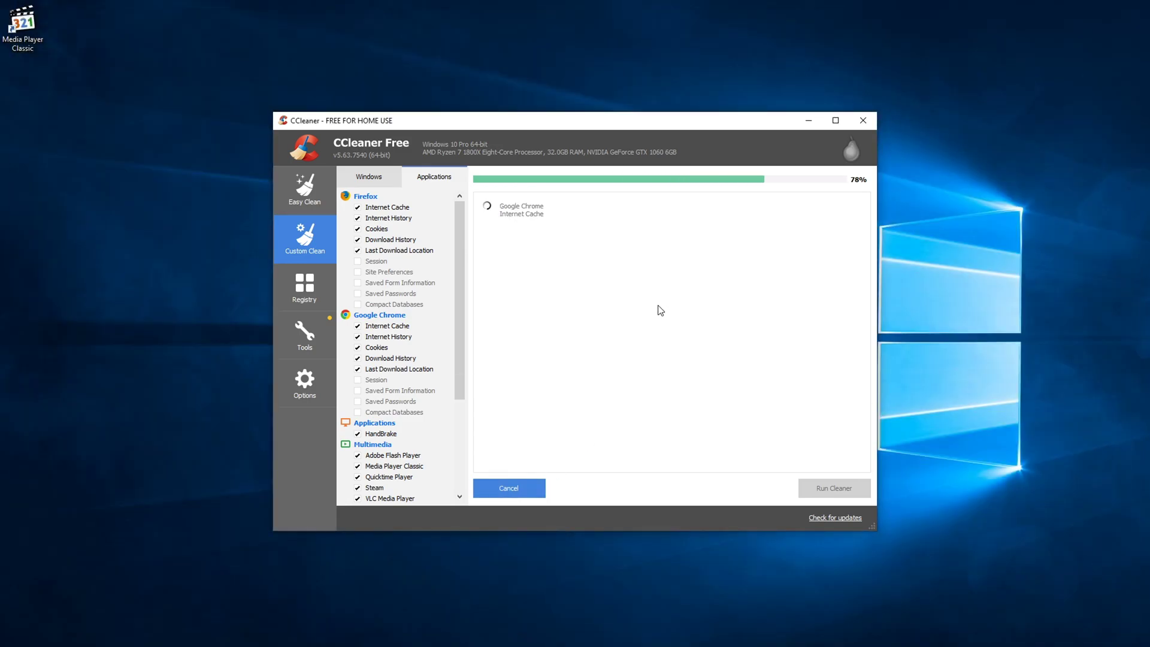
pyautogui.click(833, 490)
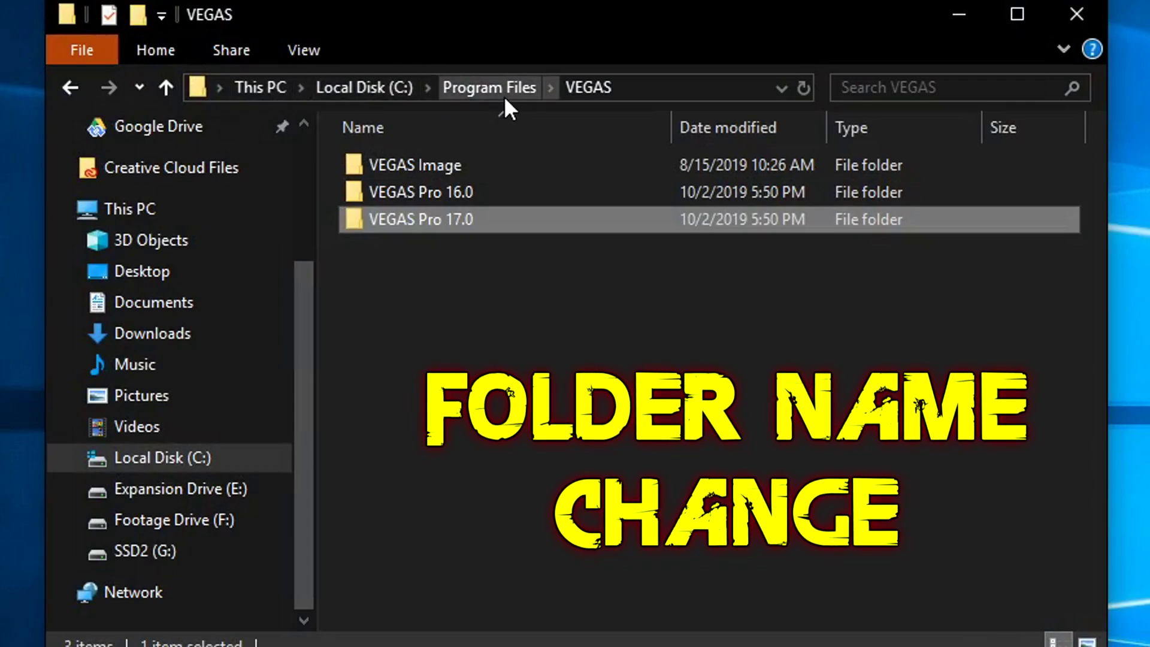
# Rename compoundplug in VEGAS Pro 17.0's FileIO Plug-Ins to compoundplugOLD, granting admin permission.
pyautogui.doubleClick(418, 222)
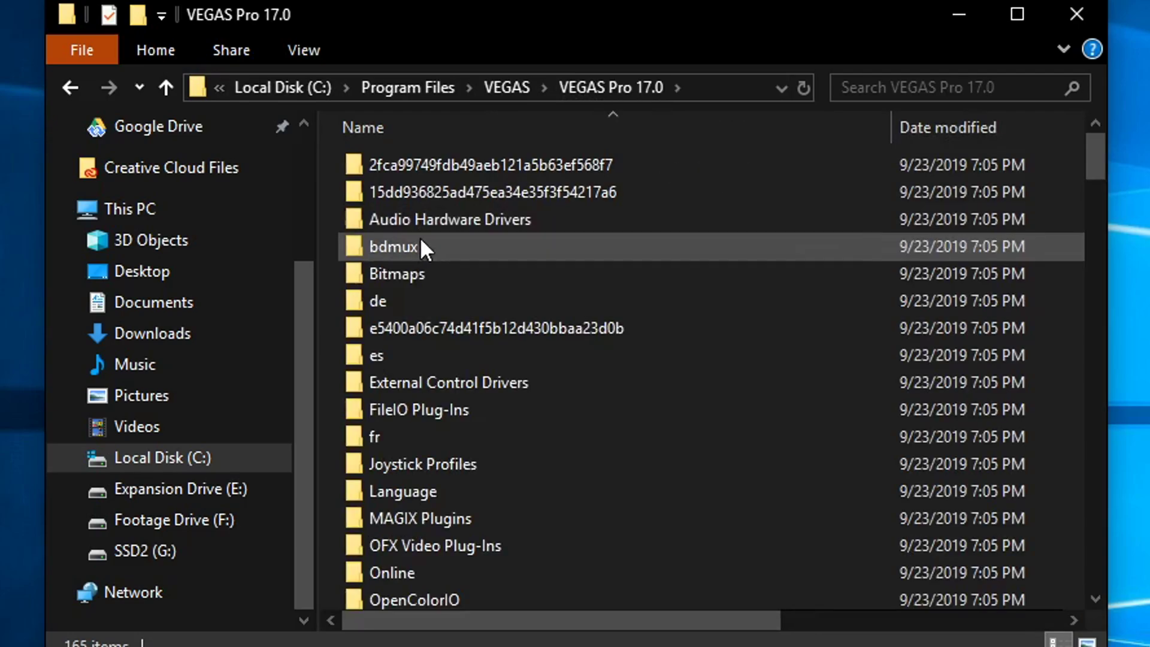
pyautogui.doubleClick(440, 415)
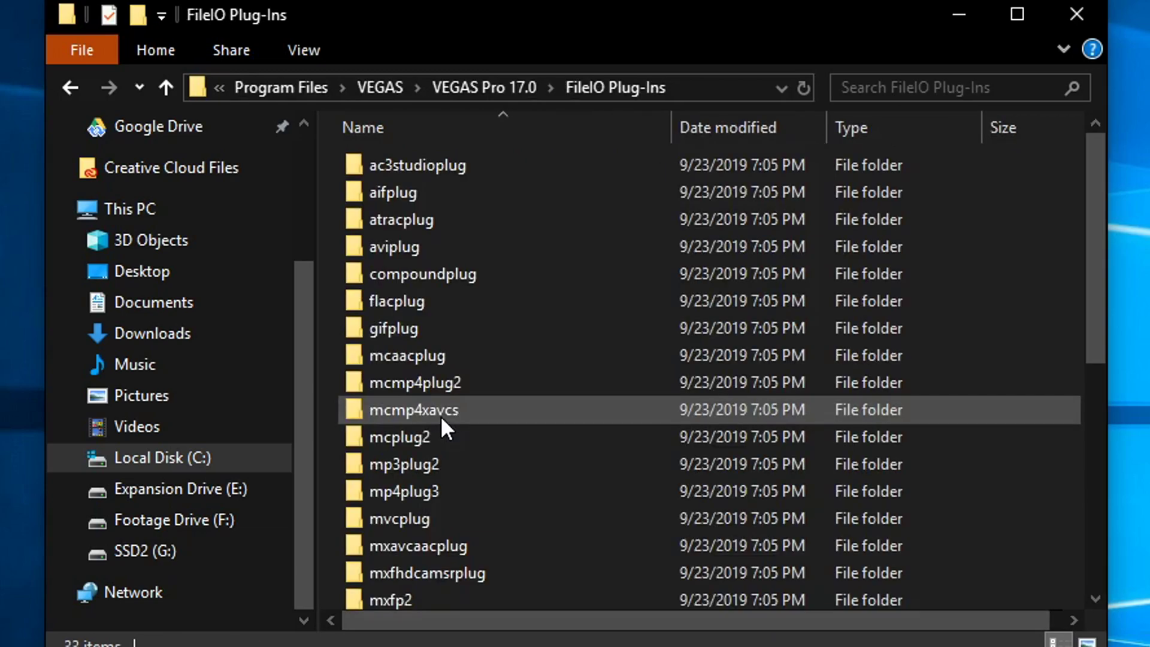
pyautogui.click(434, 280)
pyautogui.click(455, 270)
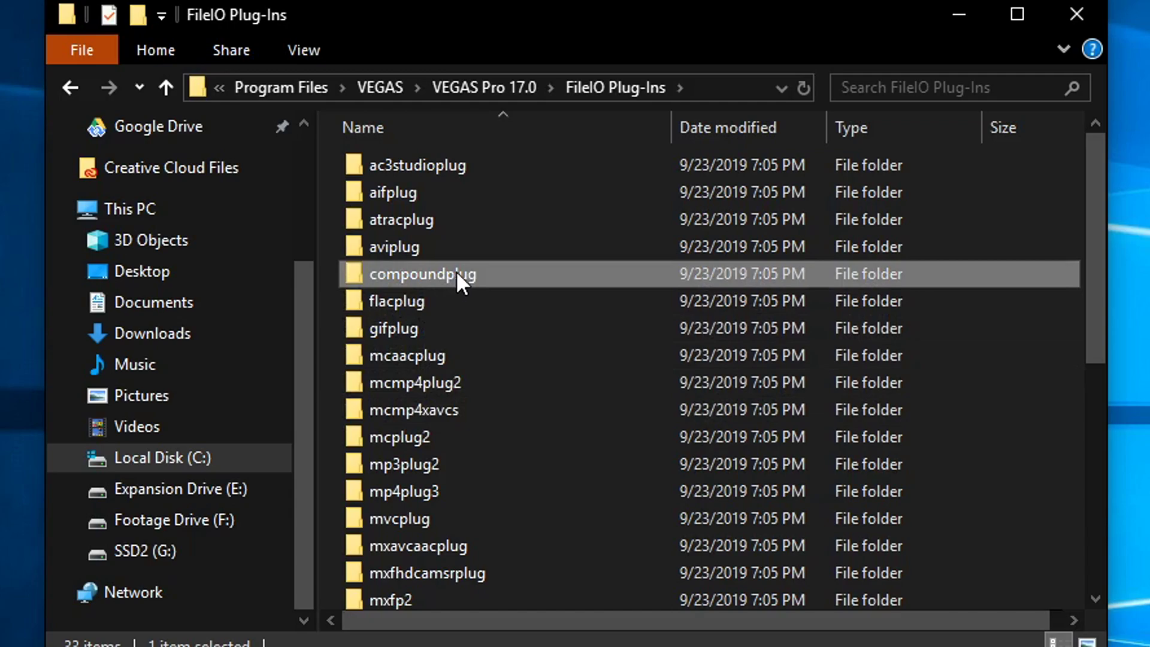
pyautogui.press('End')
pyautogui.write('OLD')
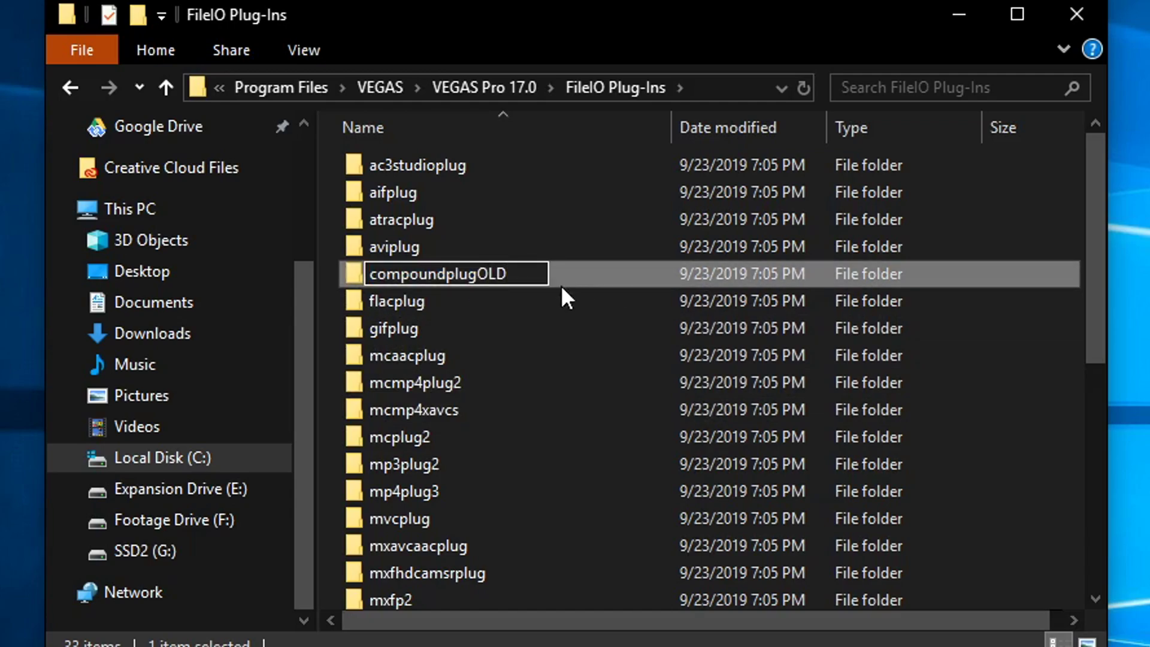
pyautogui.press('Return')
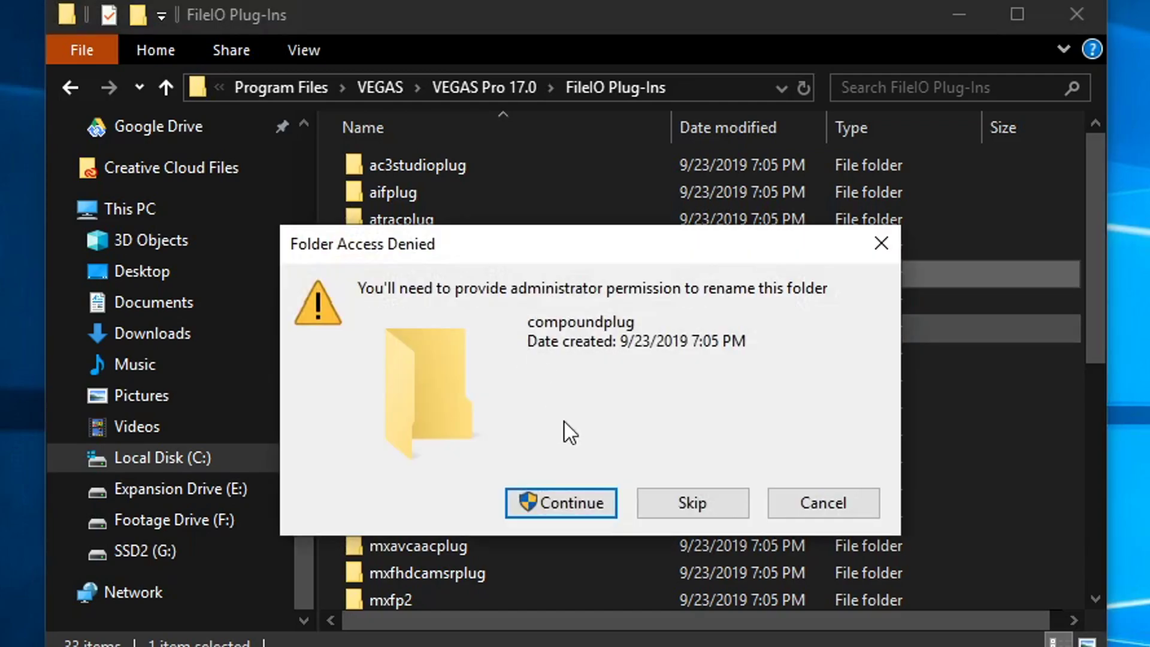
pyautogui.click(574, 505)
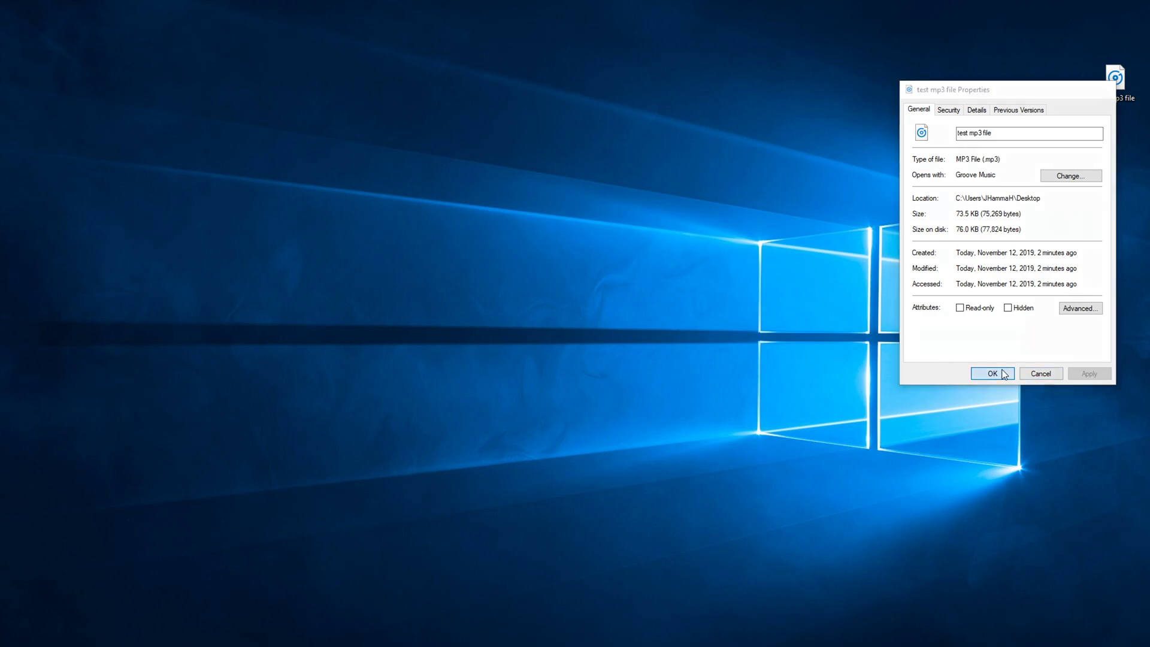
# Close the test mp3 file's Properties after confirming it is an MP3 file.
pyautogui.click(1004, 375)
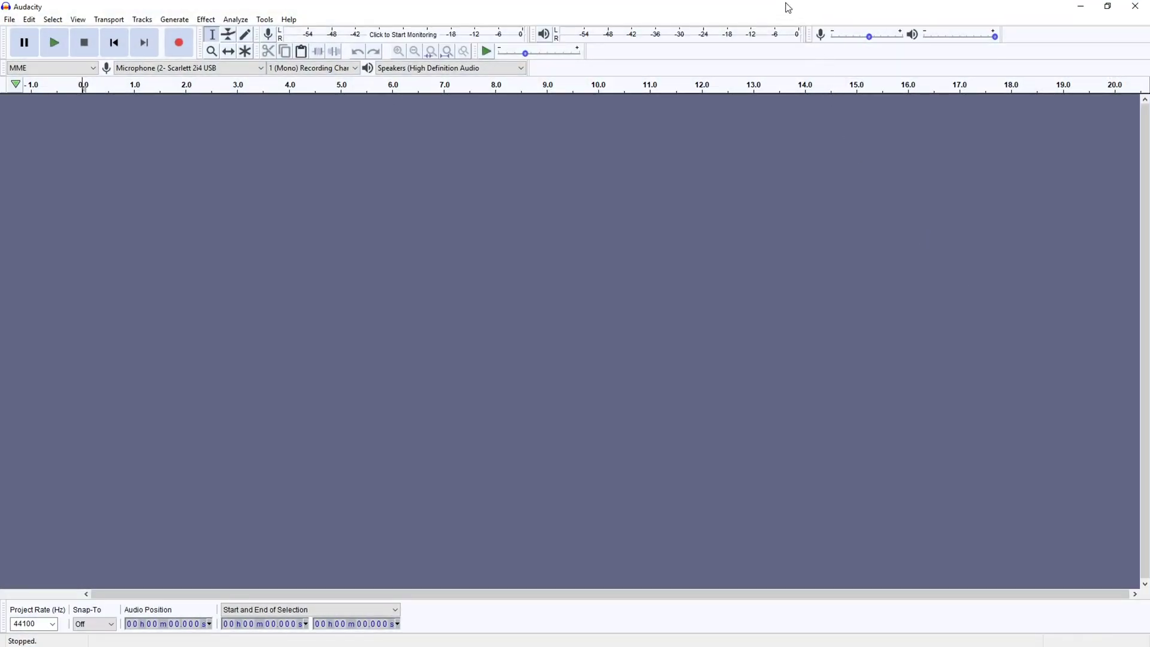
# Shrink the Audacity window and import the desktop test mp3 file into it.
pyautogui.moveTo(788, 7); pyautogui.dragTo(817, 24)
pyautogui.click(1118, 76)
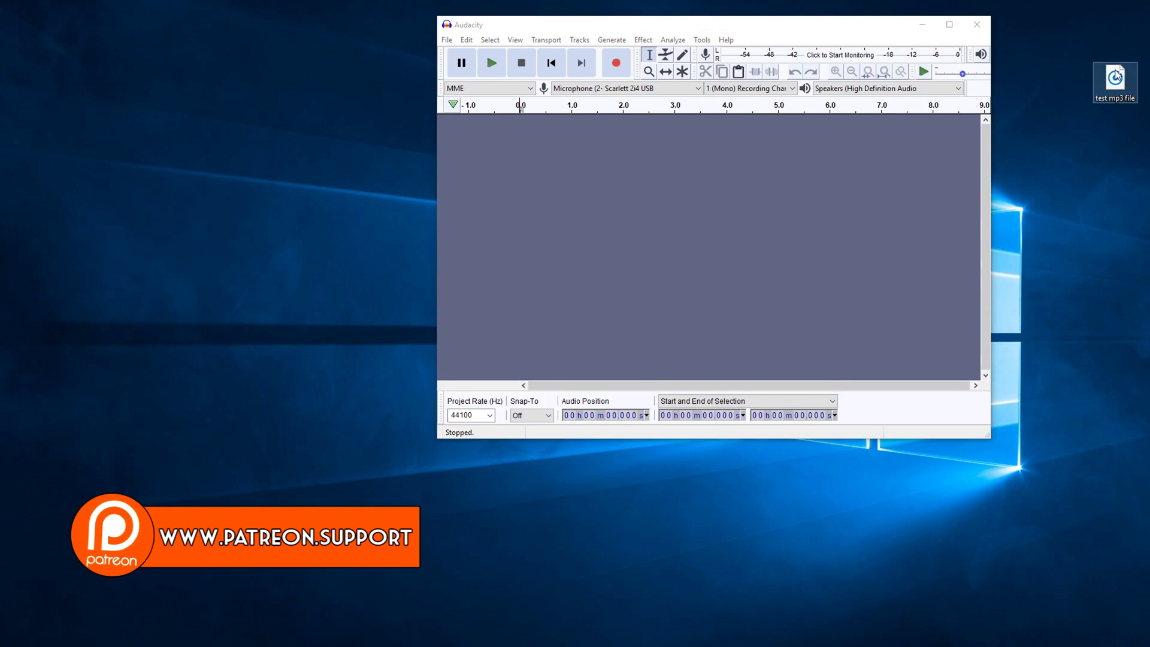
pyautogui.moveTo(1117, 76); pyautogui.dragTo(752, 201)
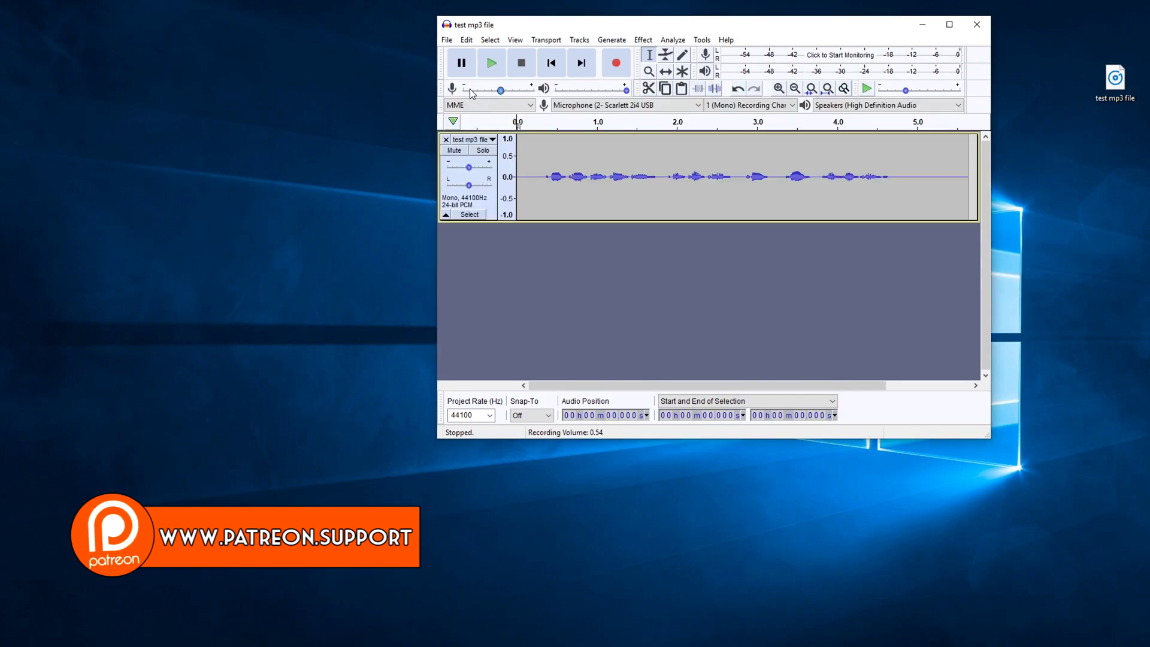
# Export the audio as 'wav file' in WAV signed 16-bit PCM format.
pyautogui.click(447, 39)
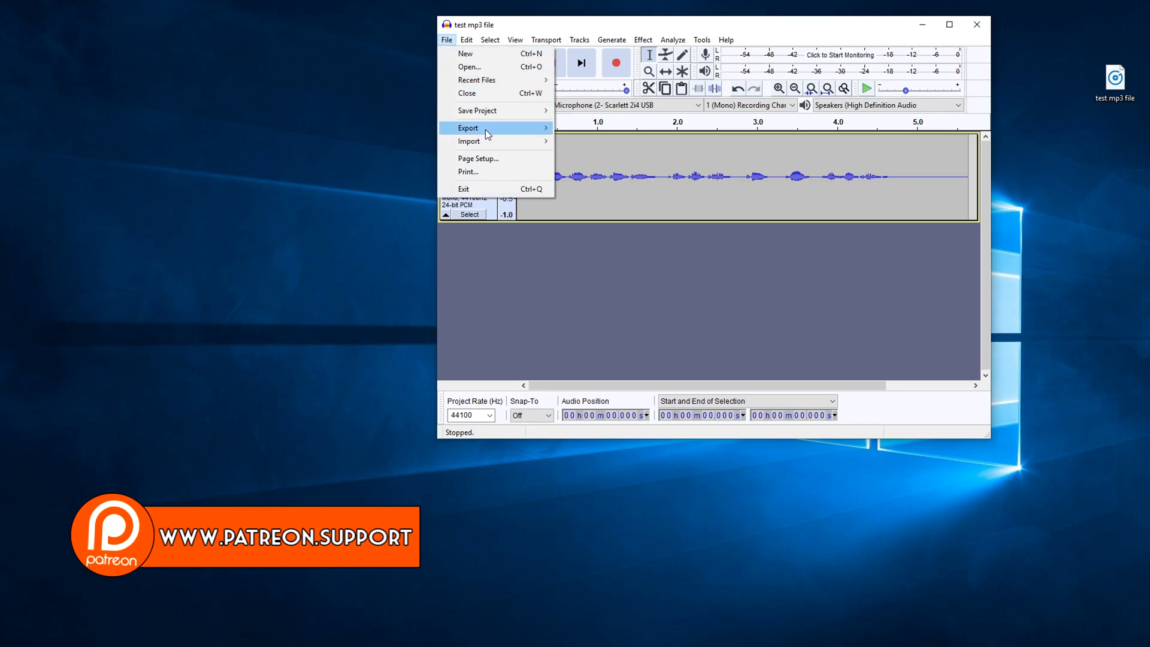
pyautogui.moveTo(507, 128)
pyautogui.click(595, 142)
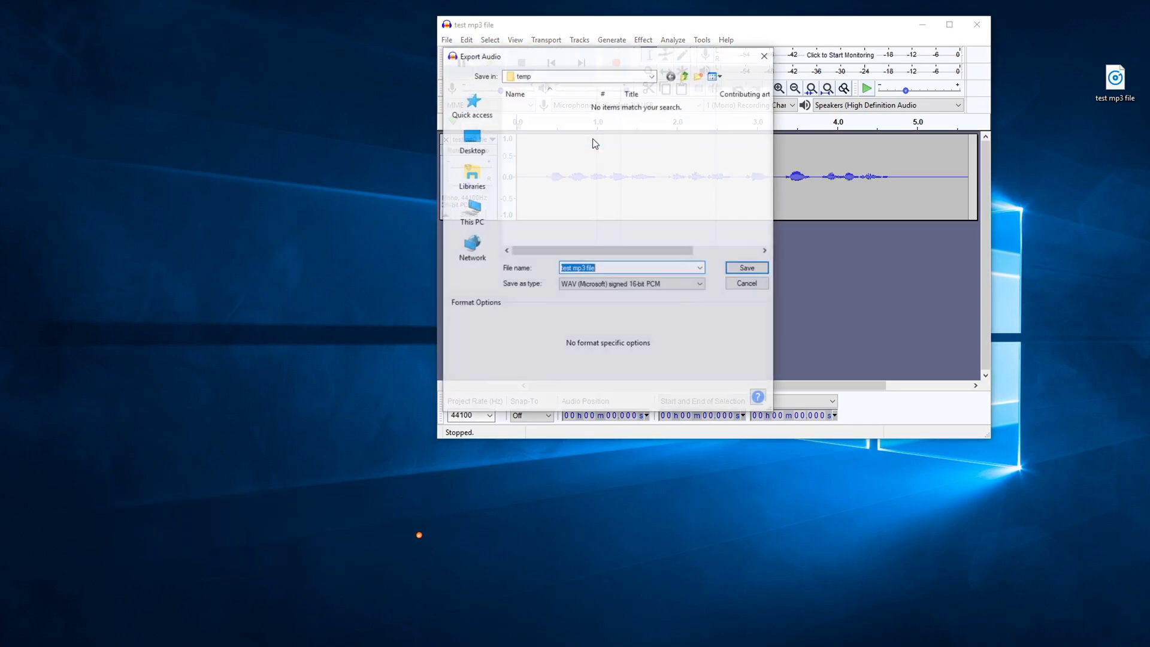
pyautogui.write('wav file')
pyautogui.click(665, 284)
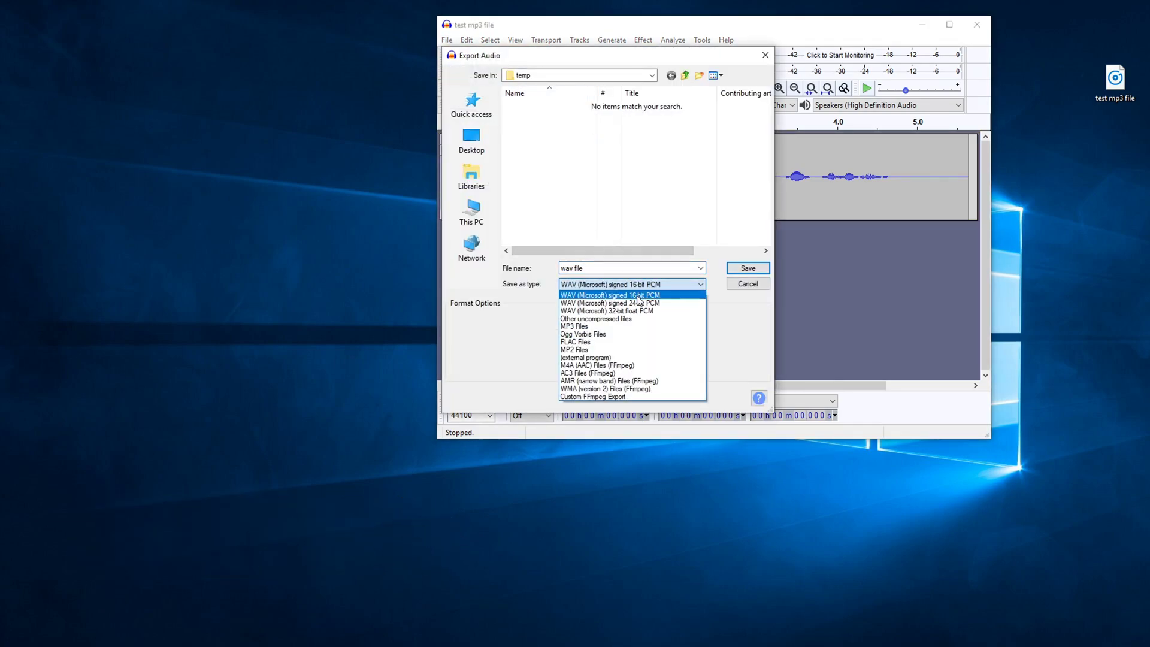
pyautogui.click(666, 297)
pyautogui.click(748, 269)
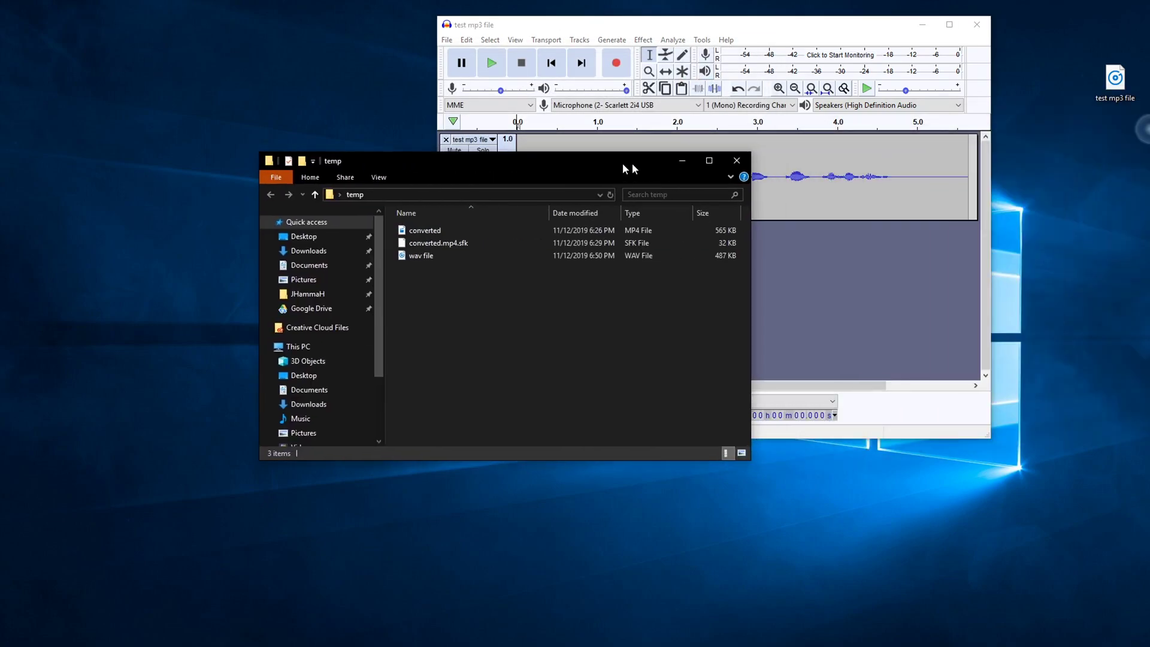
pyautogui.moveTo(631, 163); pyautogui.dragTo(529, 249)
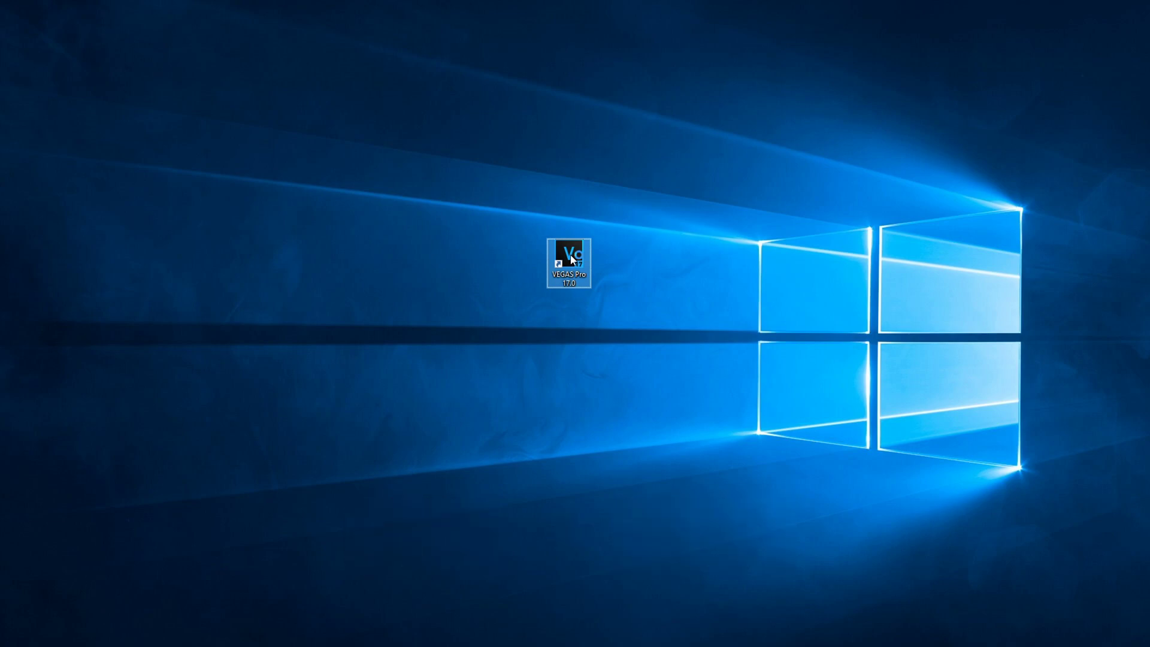
# Launch VEGAS Pro 17.0 with the preference reset, also deleting all cached application data.
pyautogui.keyDown('ctrl'); pyautogui.keyDown('shift'); pyautogui.doubleClick(571, 259); pyautogui.keyUp('shift'); pyautogui.keyUp('ctrl')
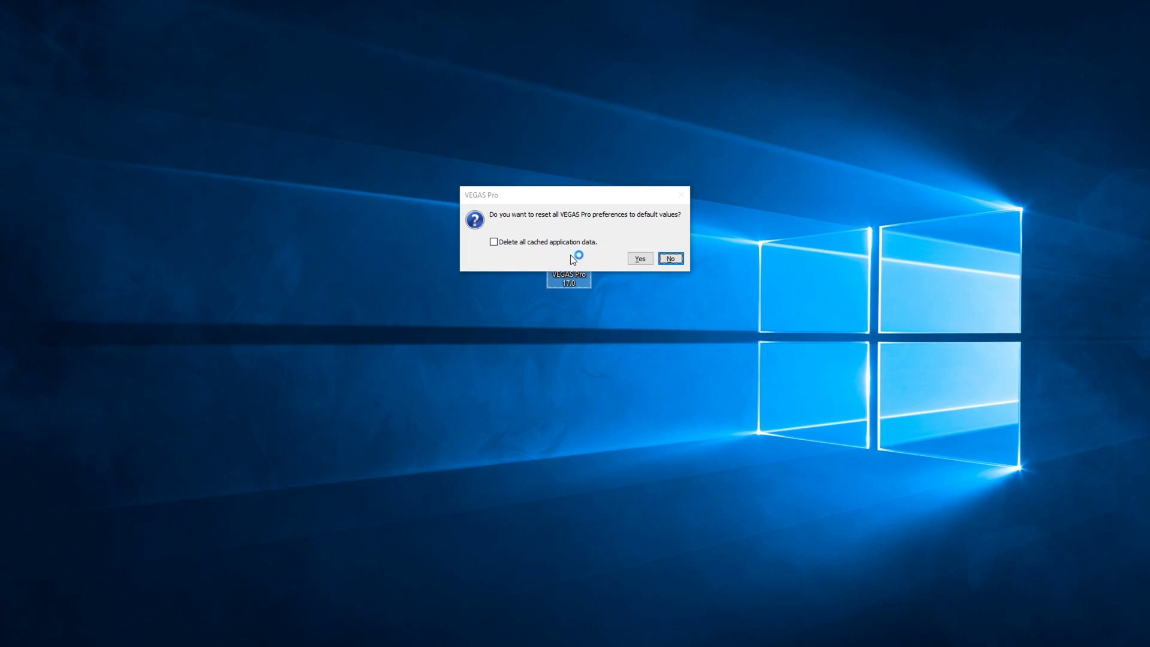
pyautogui.click(548, 242)
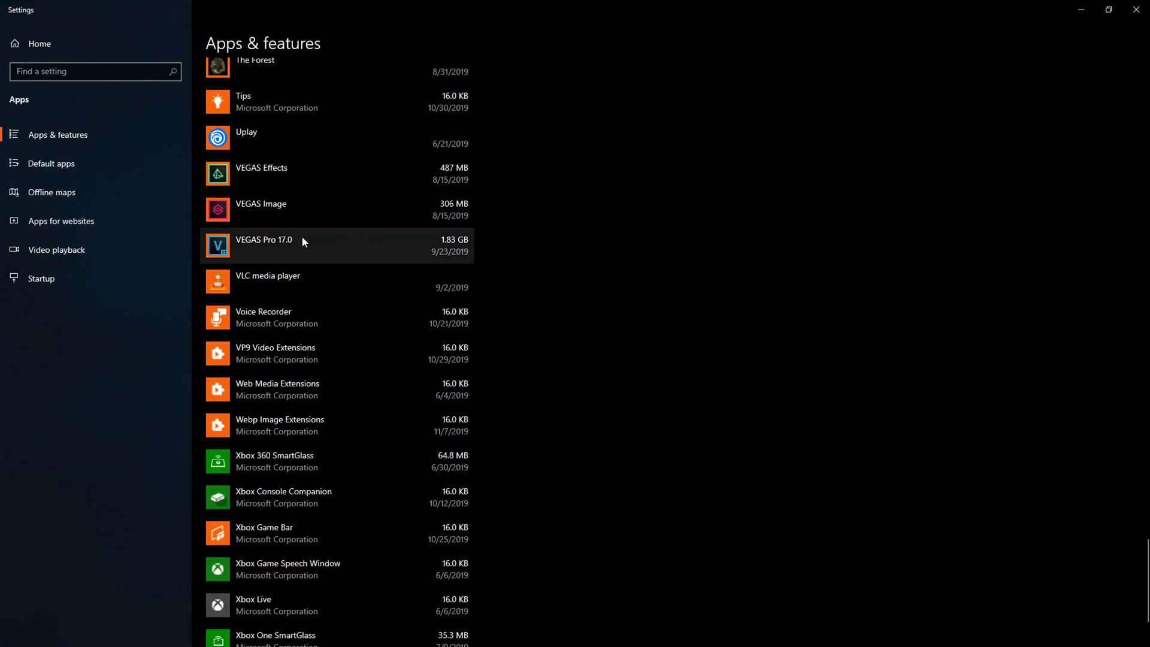
# Uninstall VEGAS Pro 17.0 from Apps & features, then start installing it again.
pyautogui.click(277, 247)
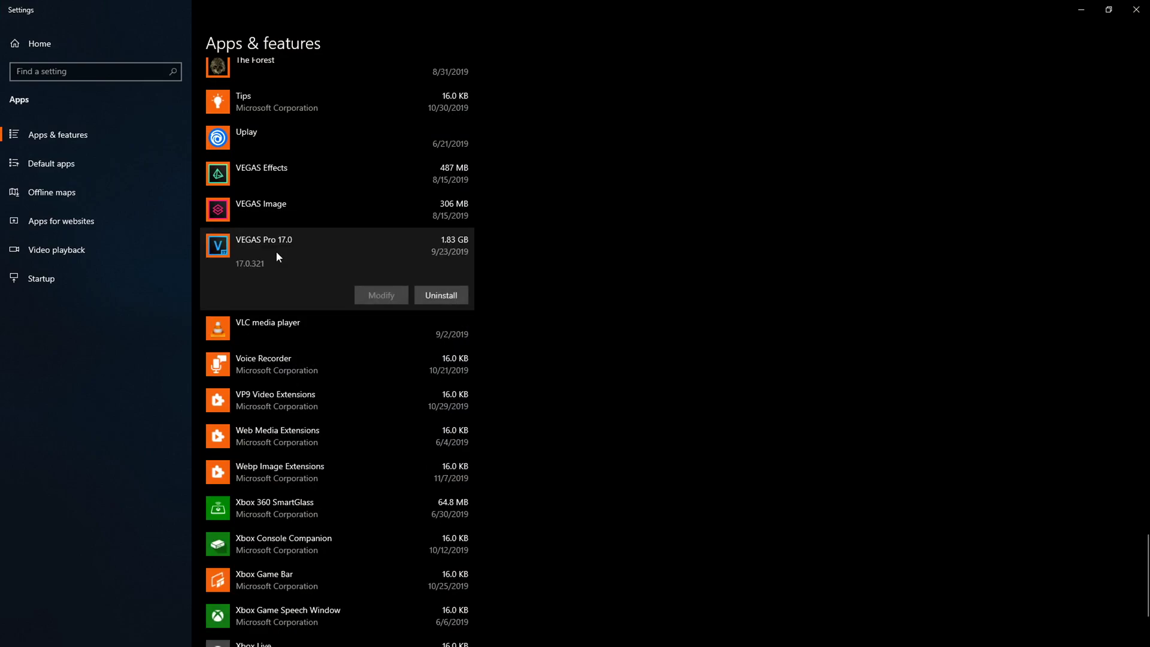
pyautogui.click(438, 288)
pyautogui.click(497, 267)
pyautogui.click(525, 393)
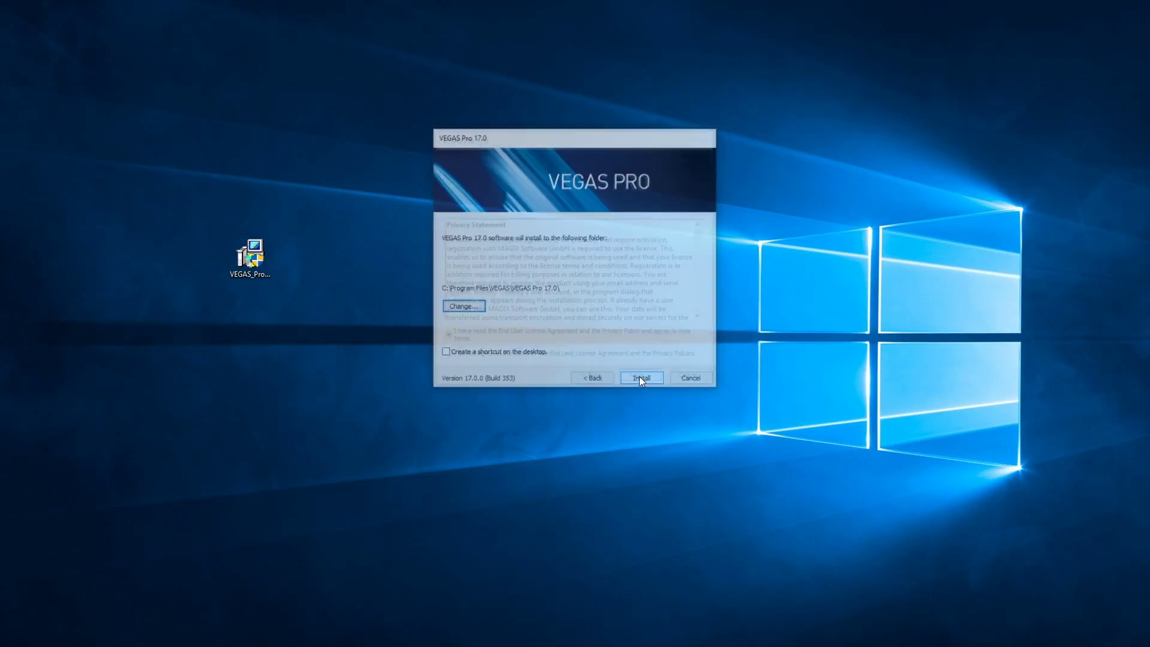
pyautogui.click(640, 378)
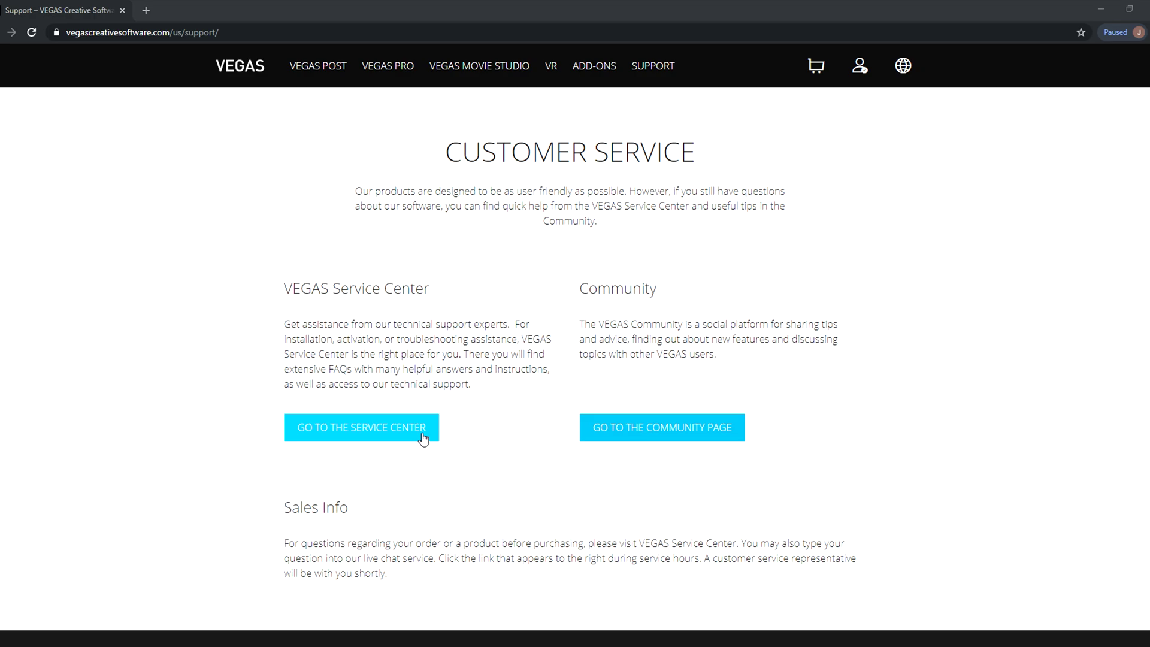
pyautogui.click(422, 439)
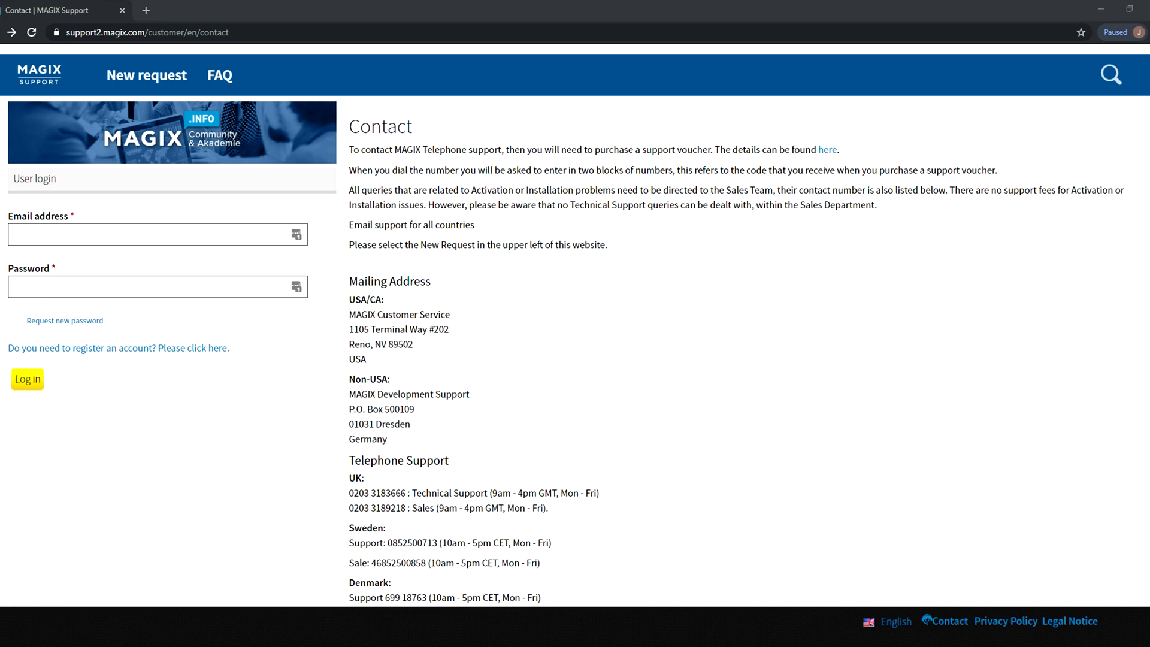
pyautogui.hotkey('alt', 'Left')
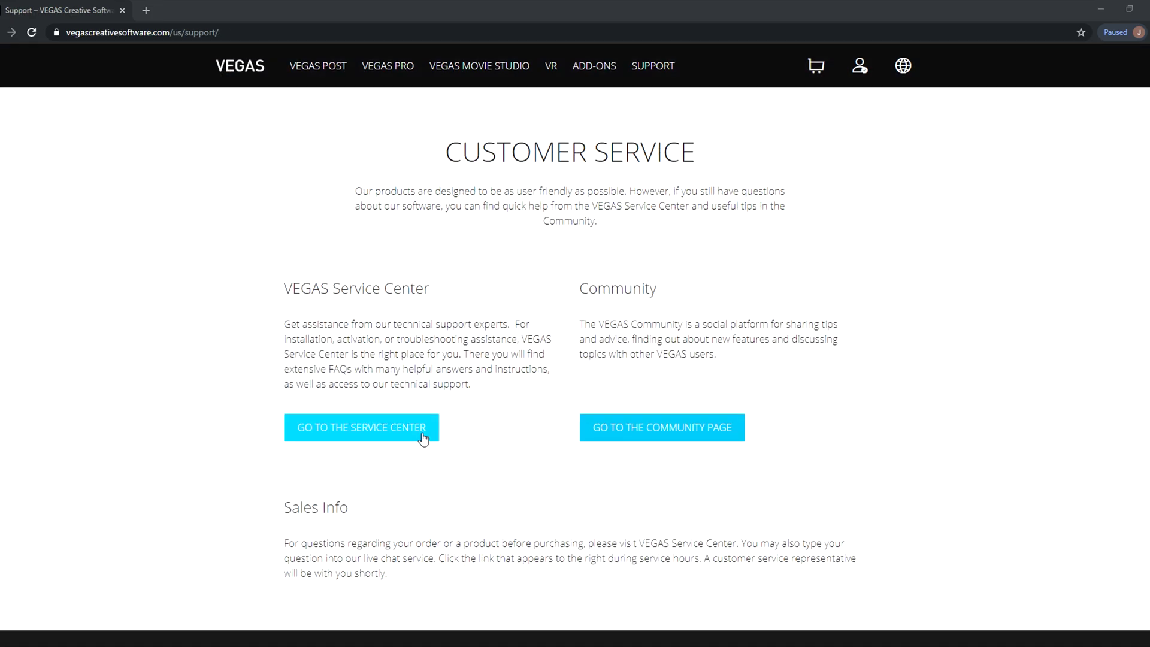